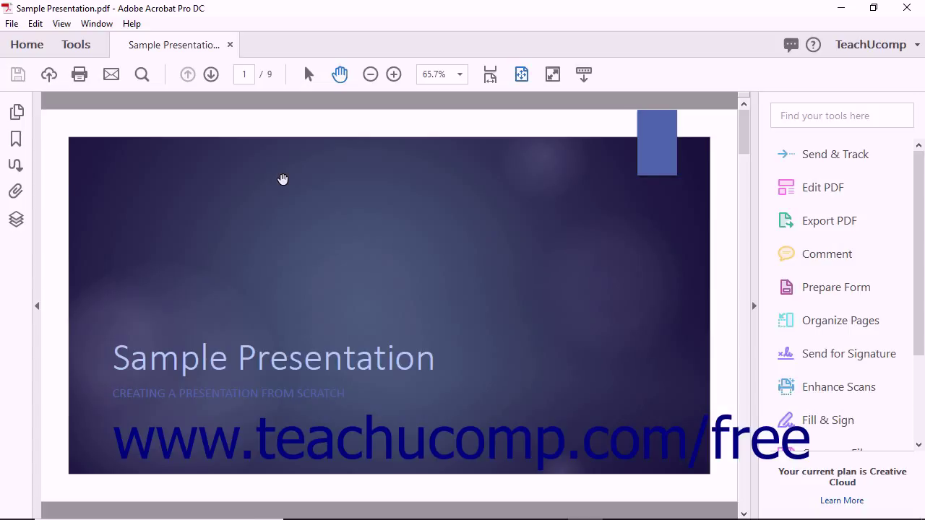
# - Open the Split options for organizing the presentation's pages and choose splitting by number of pages
pyautogui.click(819, 322)
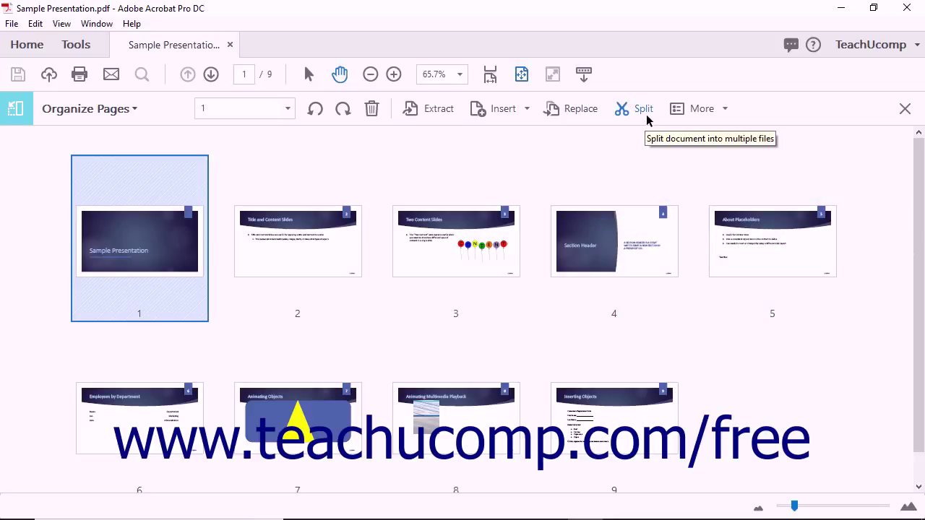
pyautogui.click(644, 110)
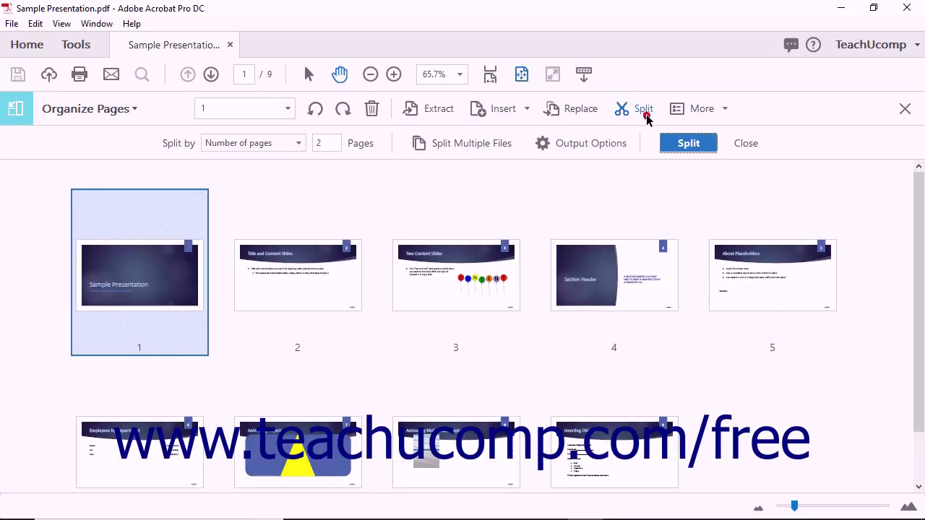
pyautogui.click(298, 145)
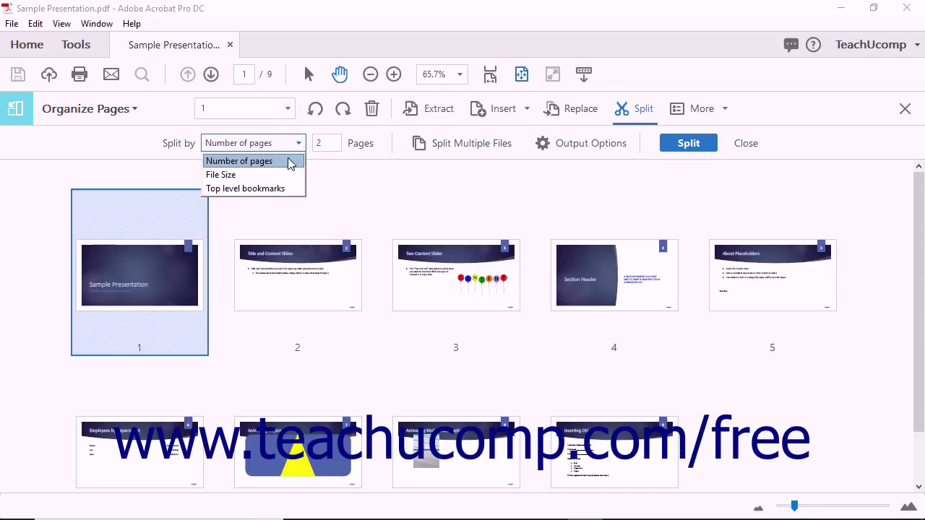
pyautogui.click(287, 160)
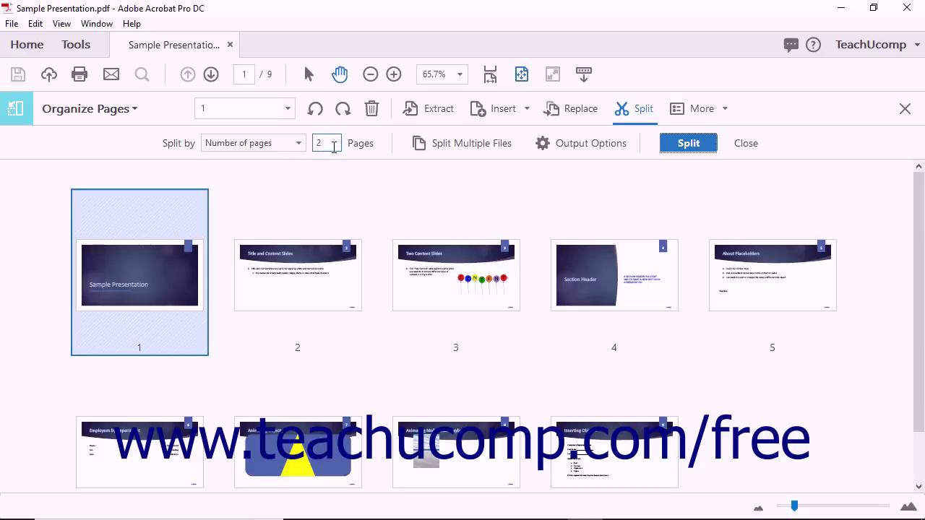
pyautogui.doubleClick(332, 145)
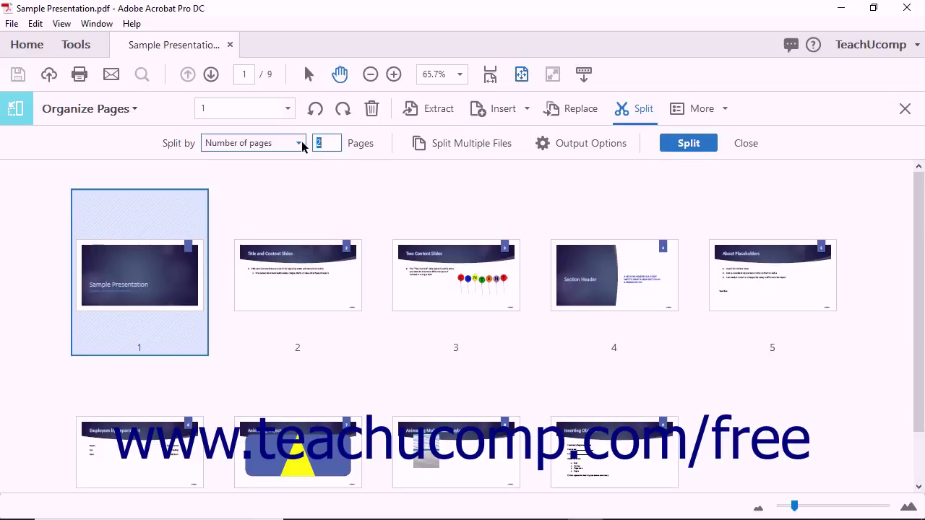
# - Switch the split criterion to File Size and select its megabyte limit for editing
pyautogui.click(301, 143)
pyautogui.click(293, 175)
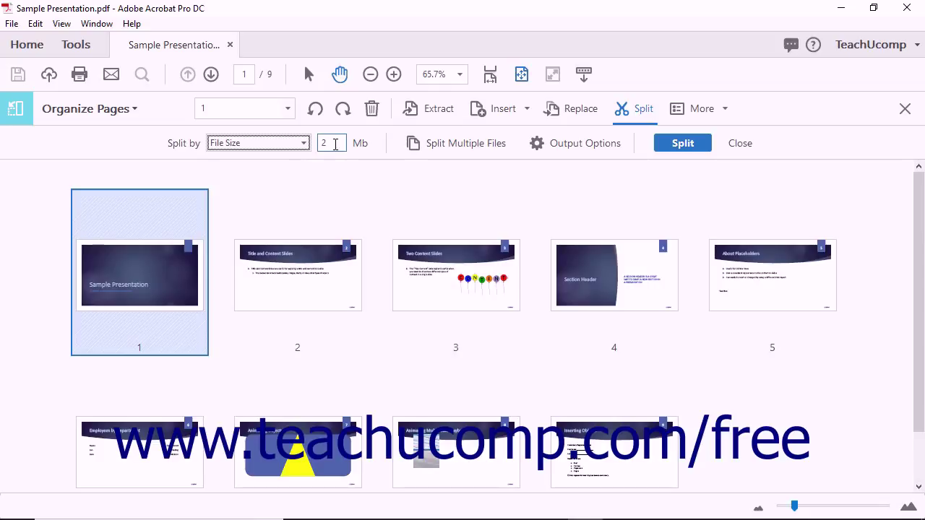
pyautogui.doubleClick(335, 144)
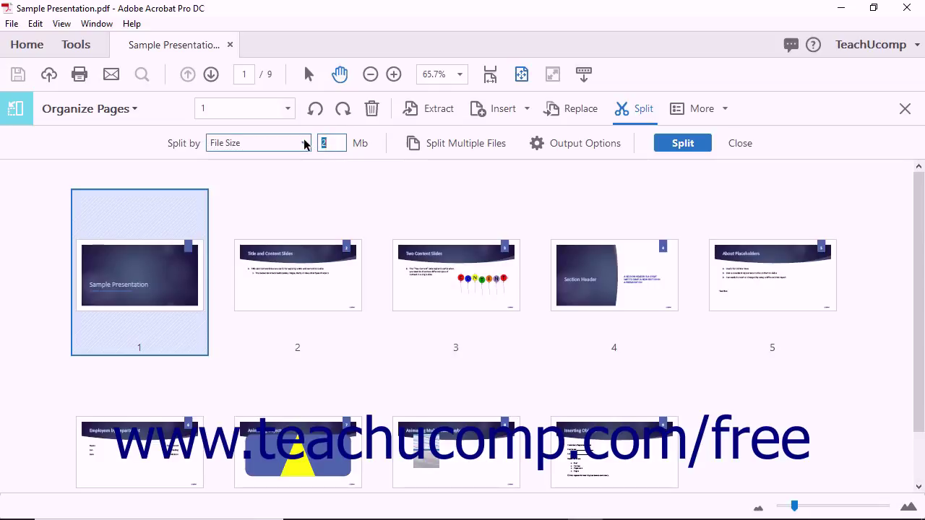
# - Set the document to split by top level bookmarks
pyautogui.click(303, 143)
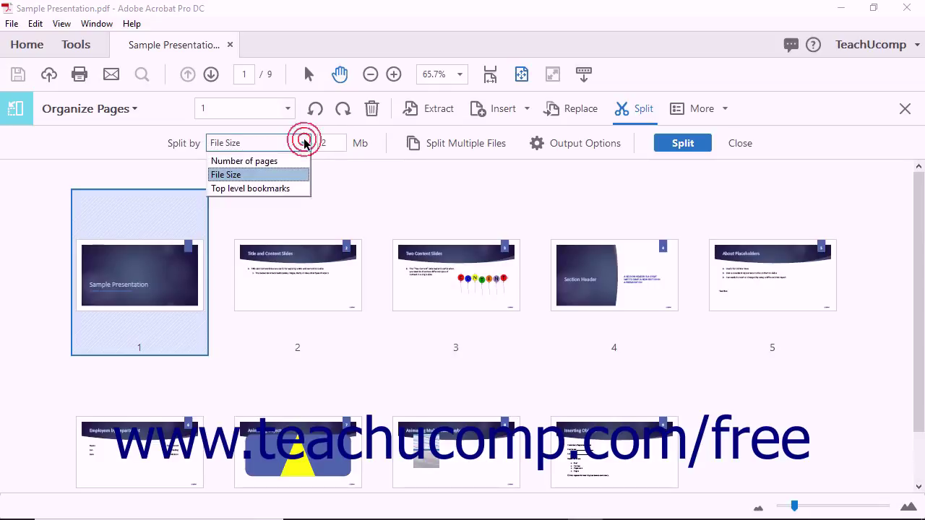
pyautogui.click(288, 189)
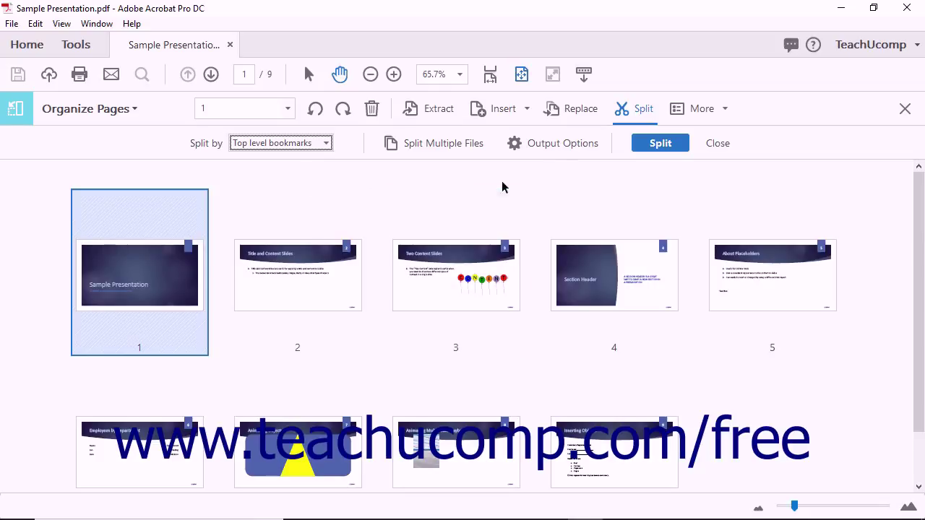
# - Set the output target to a folder on the computer, choosing the Sample Pictures folder on the desktop
pyautogui.click(566, 146)
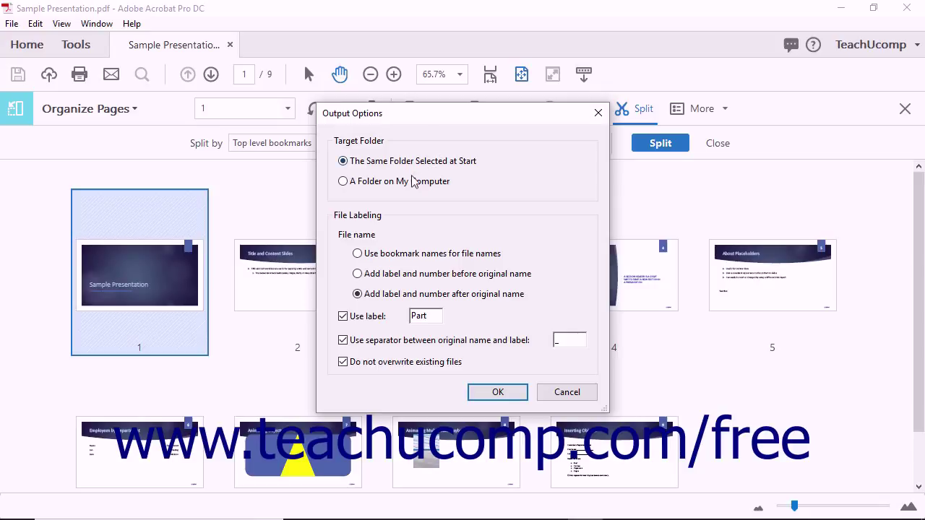
pyautogui.click(412, 182)
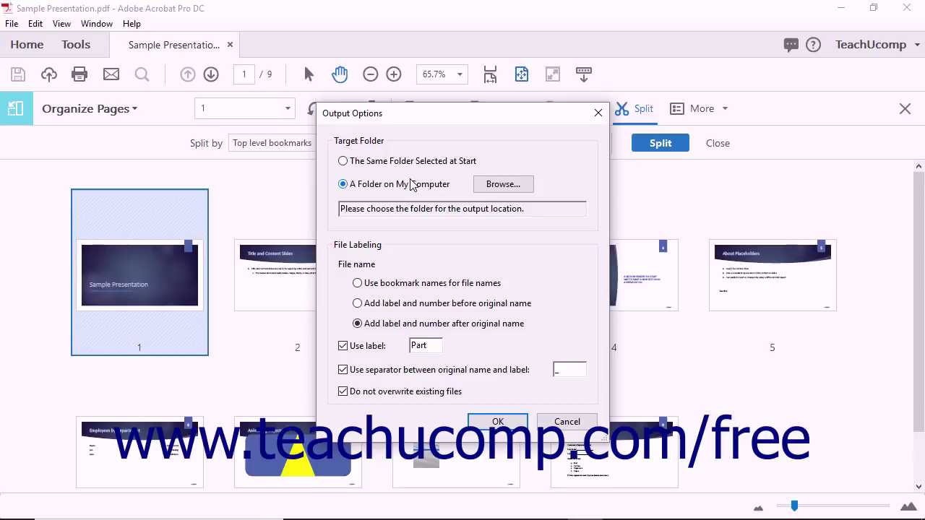
pyautogui.click(503, 185)
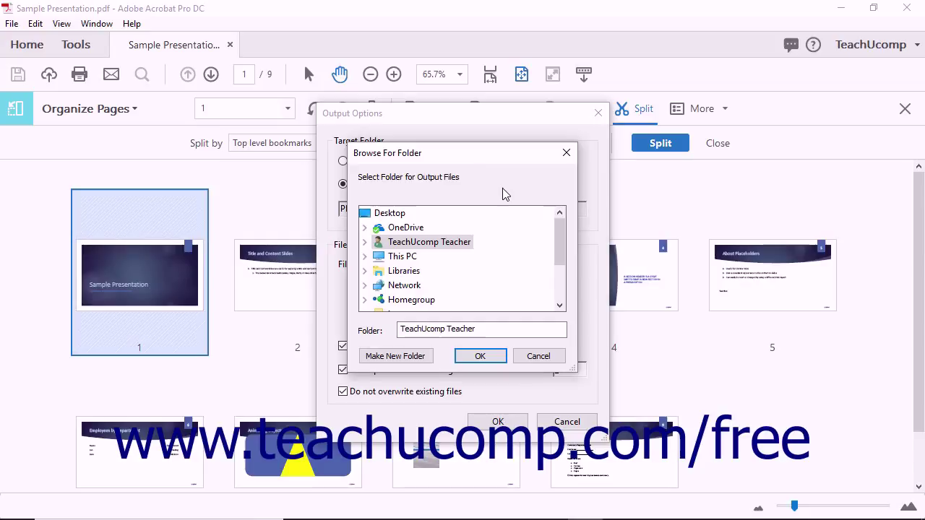
pyautogui.scroll(-2, 431, 291)
pyautogui.click(430, 289)
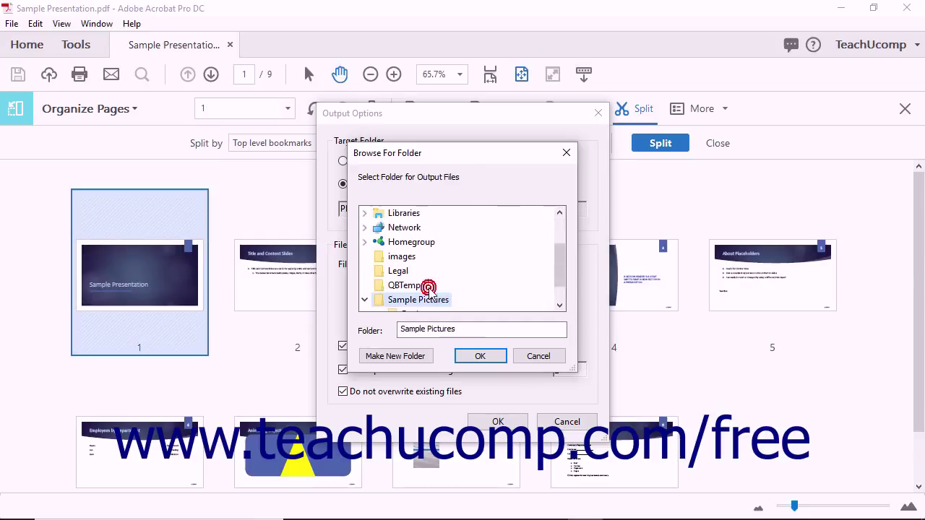
pyautogui.click(477, 357)
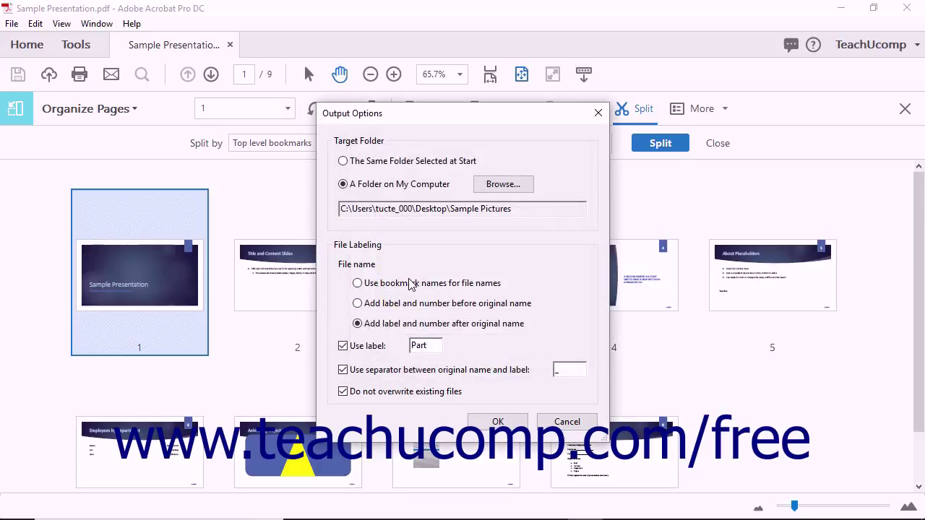
# - Set the output file labeling to use bookmark names for file names and accept the output options
pyautogui.click(408, 285)
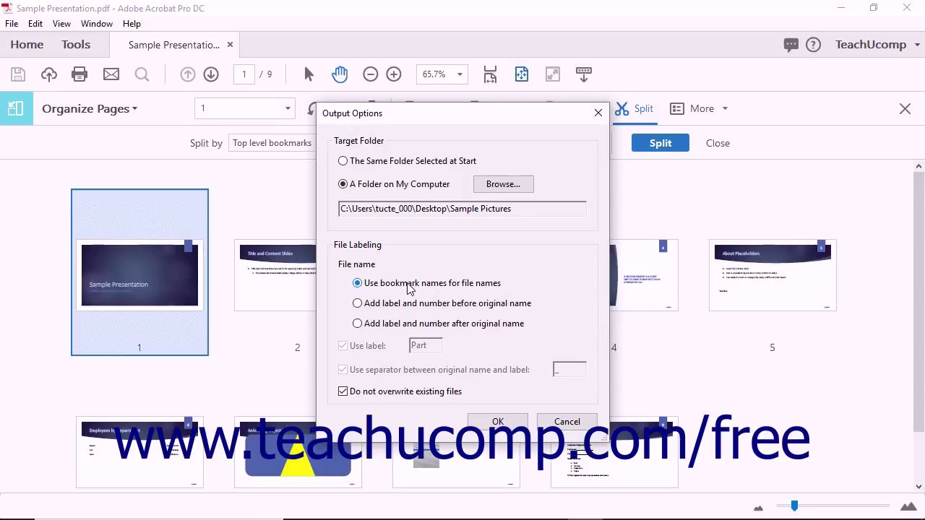
pyautogui.click(400, 323)
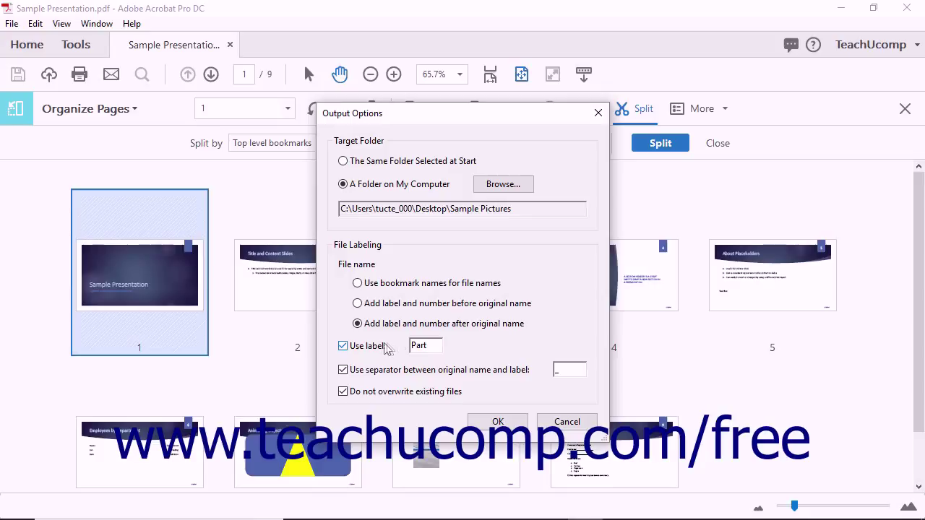
pyautogui.click(438, 347)
pyautogui.click(568, 373)
pyautogui.click(357, 283)
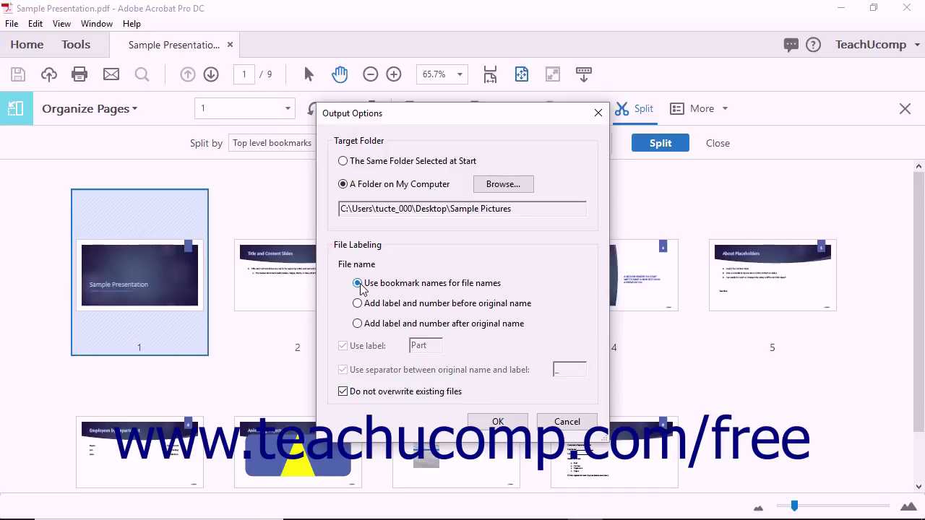
pyautogui.click(483, 423)
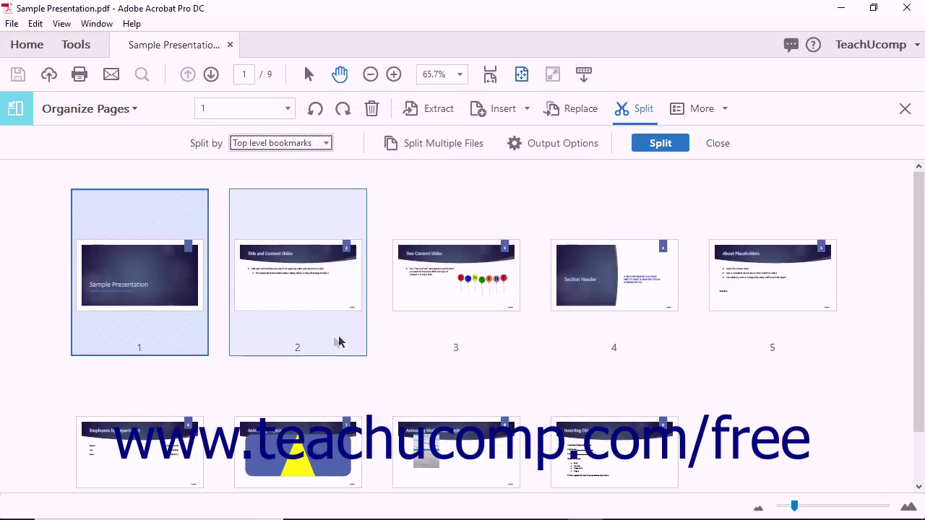
# - Run the split of the presentation with the current settings and dismiss the completion message
pyautogui.click(656, 144)
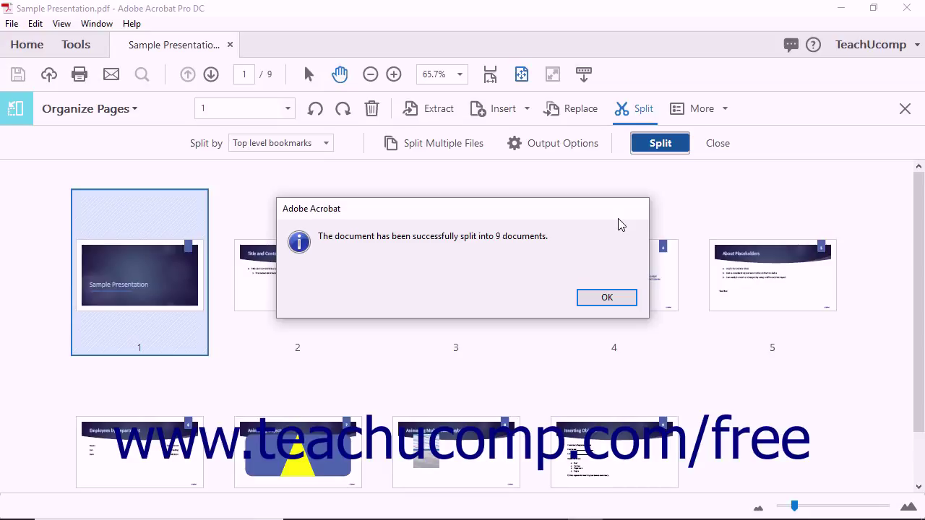
pyautogui.click(604, 296)
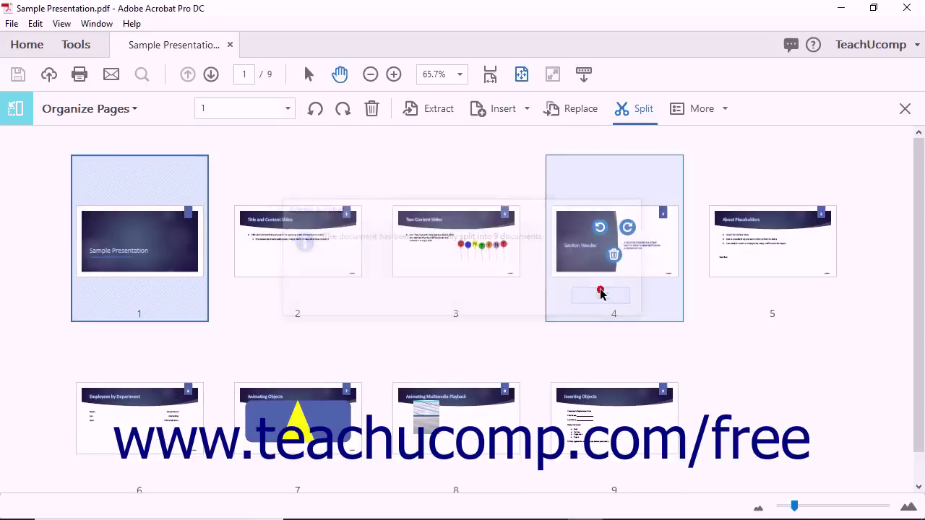
# - Start splitting multiple files and add Chapter 2 and CombinedPDF from the Documents folder to the list
pyautogui.click(636, 114)
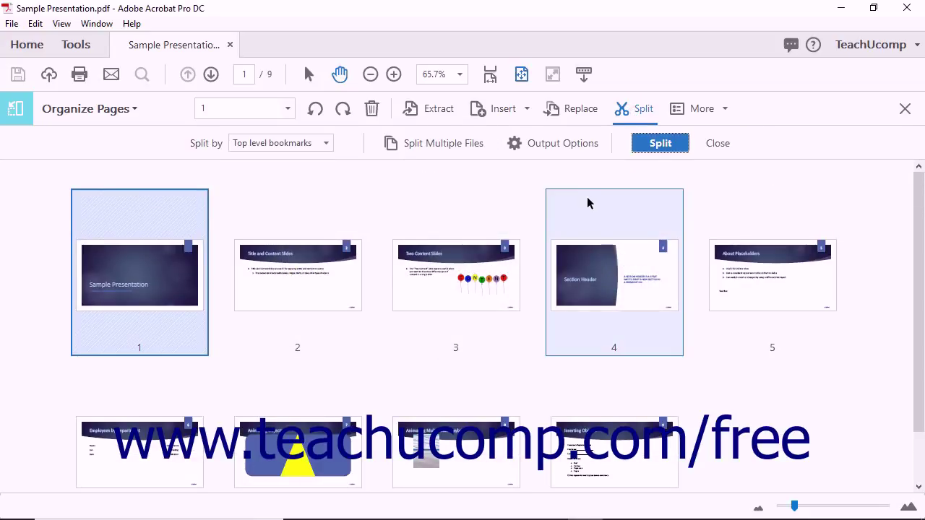
pyautogui.click(434, 144)
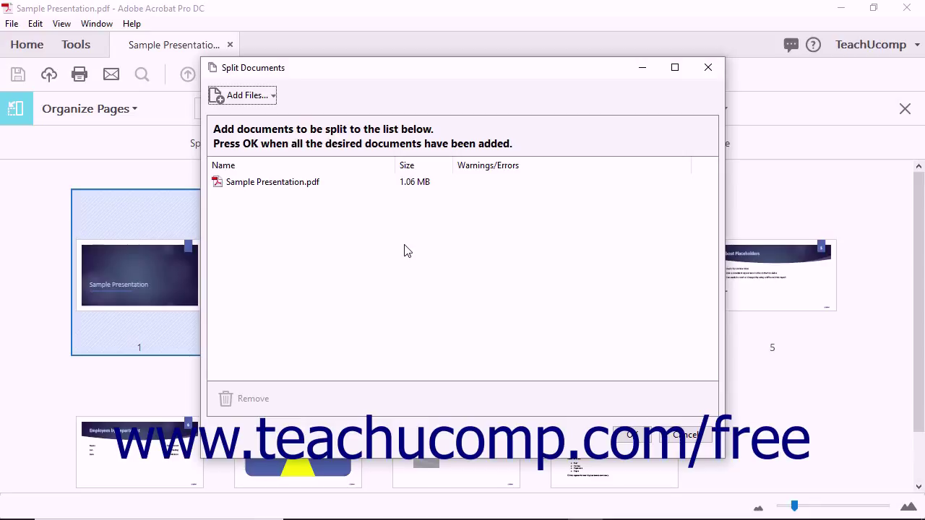
pyautogui.click(257, 98)
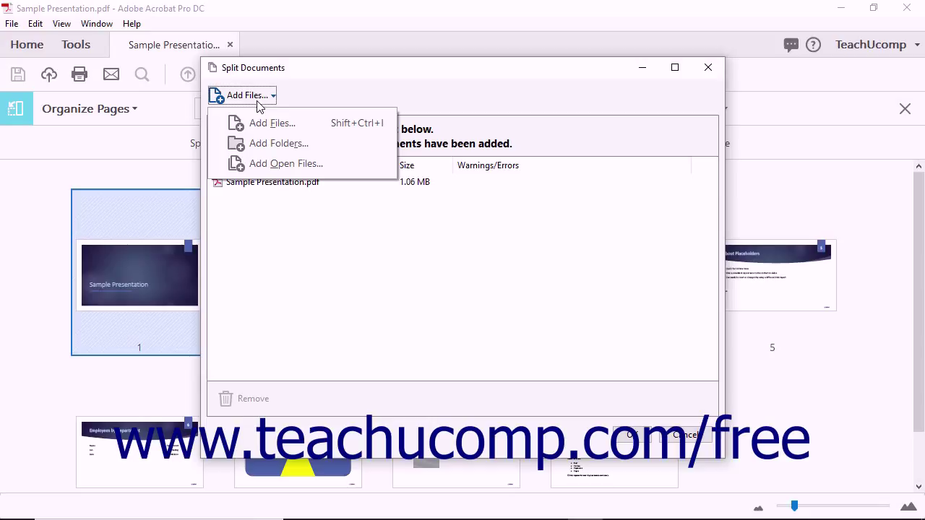
pyautogui.click(283, 126)
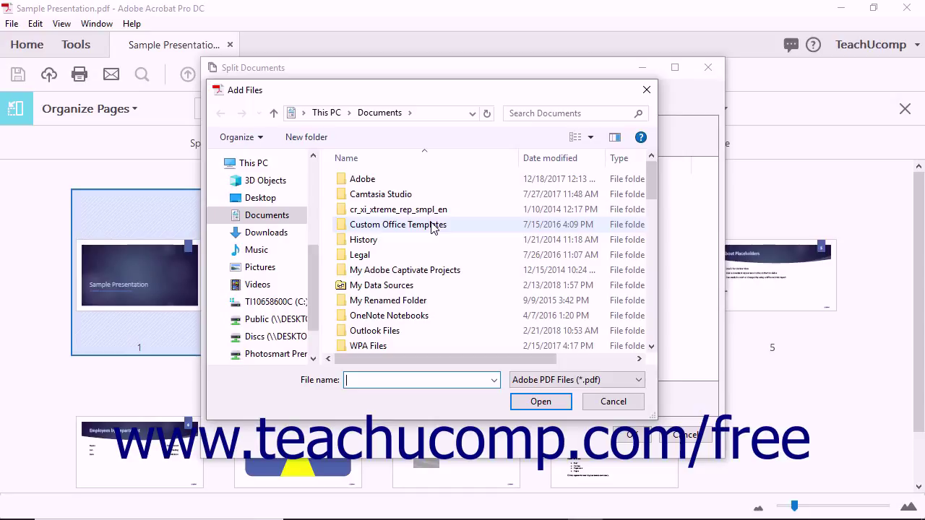
pyautogui.scroll(-4, 432, 228)
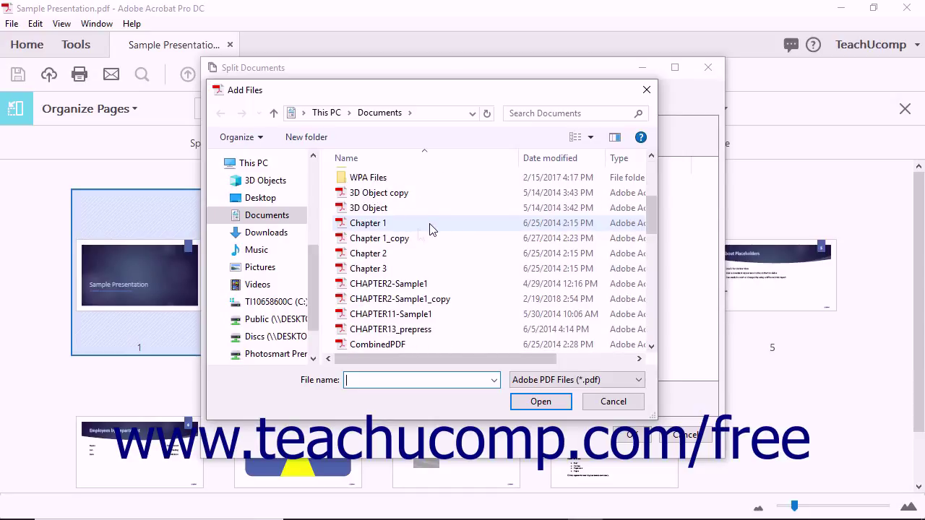
pyautogui.click(383, 253)
pyautogui.scroll(-1, 390, 264)
pyautogui.keyDown('ctrl'); pyautogui.click(399, 299); pyautogui.keyUp('ctrl')
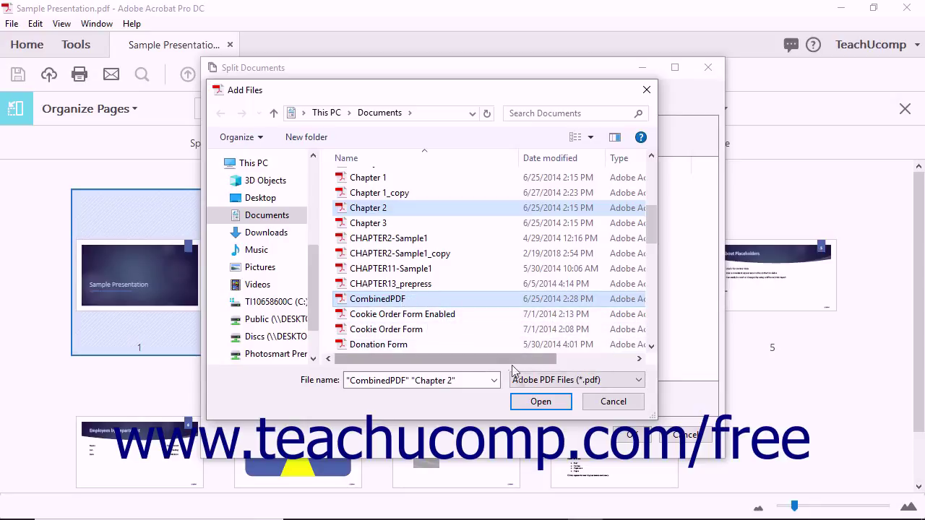
pyautogui.click(539, 401)
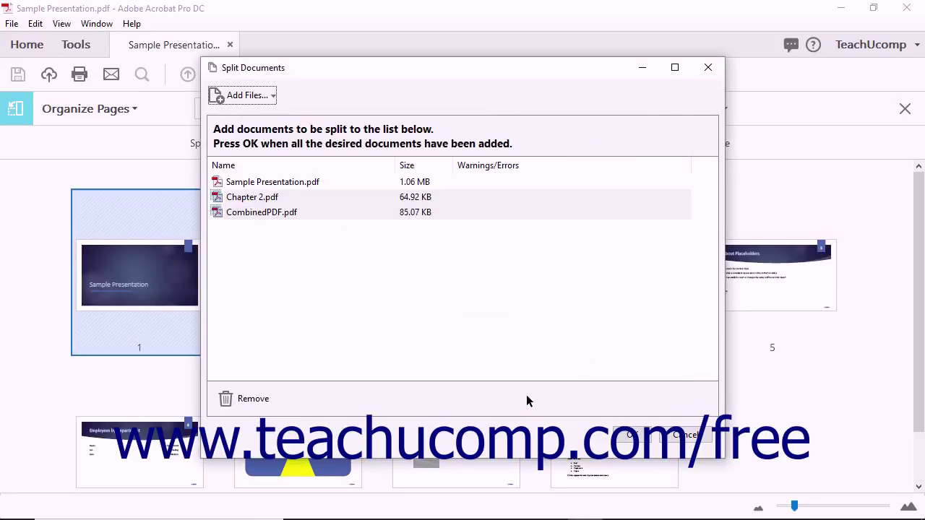
pyautogui.click(256, 95)
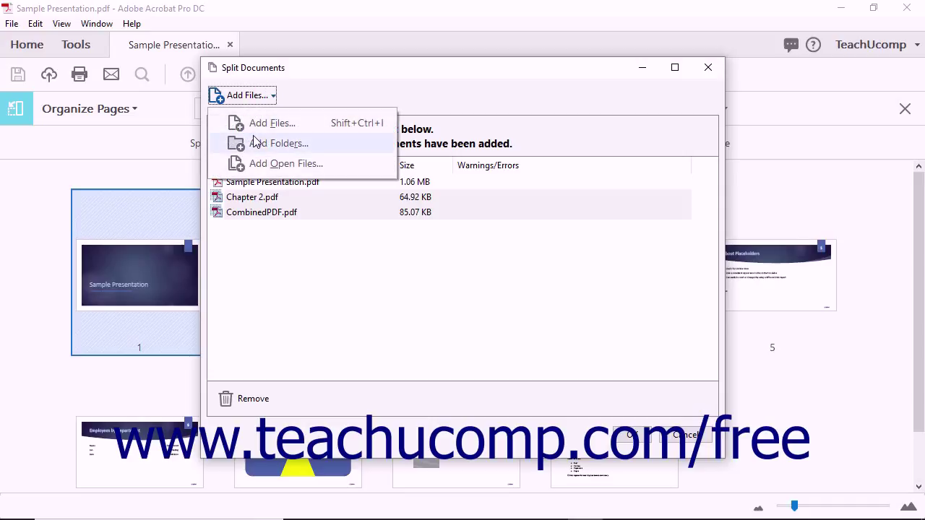
pyautogui.click(254, 143)
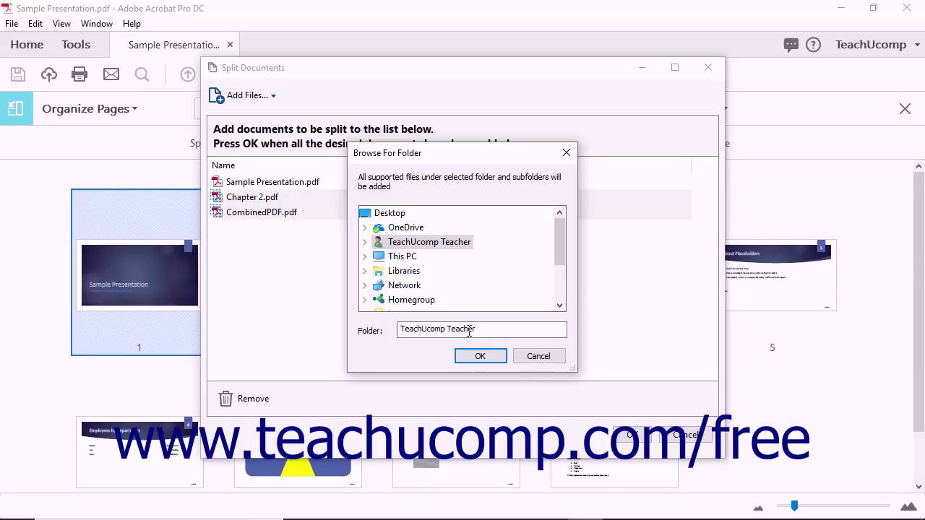
pyautogui.click(534, 358)
pyautogui.click(263, 98)
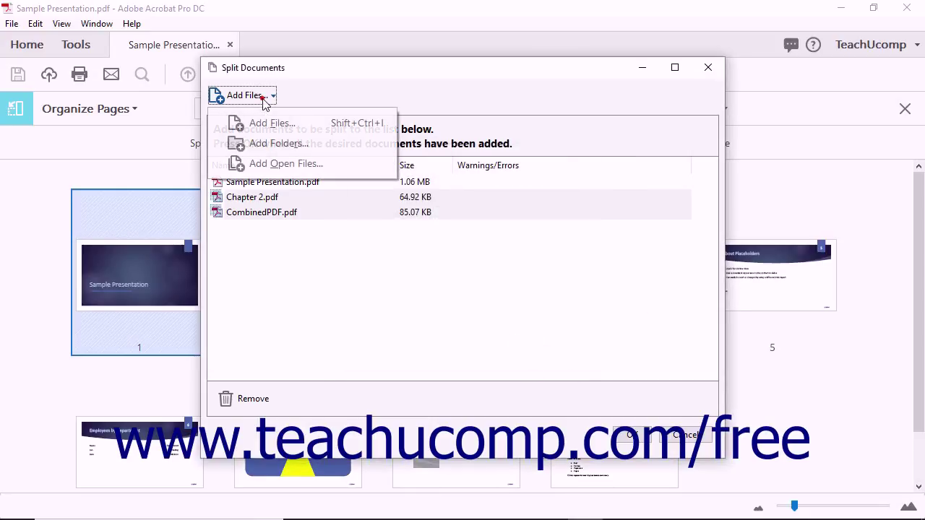
pyautogui.click(277, 165)
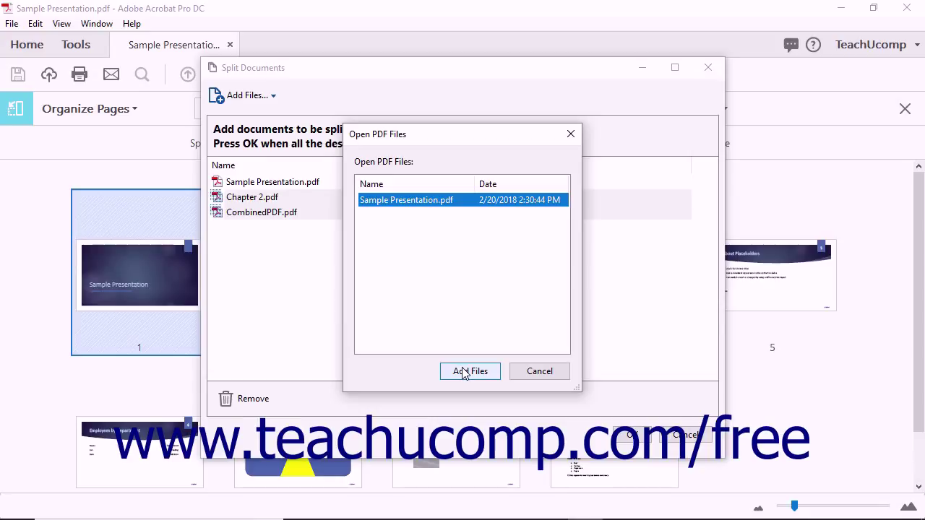
pyautogui.click(535, 371)
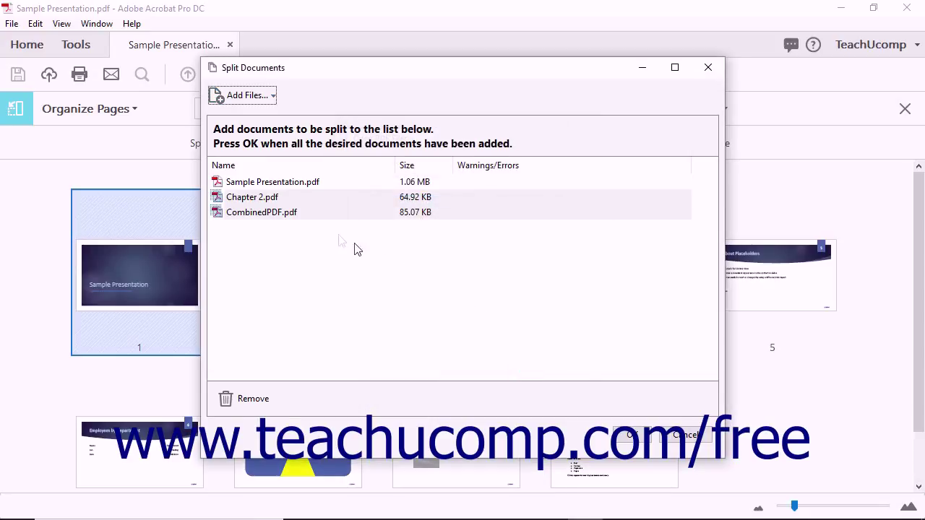
# - Remove Chapter 2.pdf from the list of documents to split and cancel the multiple-file split
pyautogui.click(267, 197)
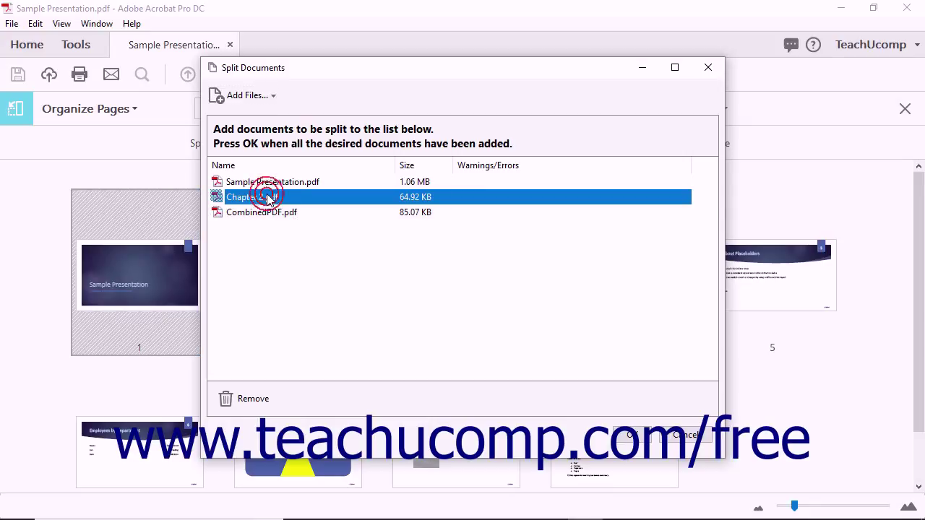
pyautogui.click(253, 401)
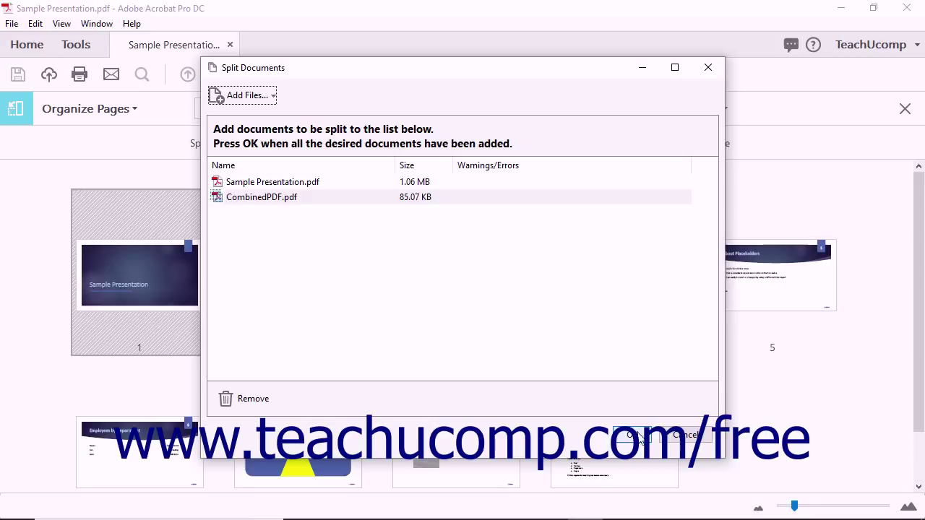
pyautogui.click(691, 438)
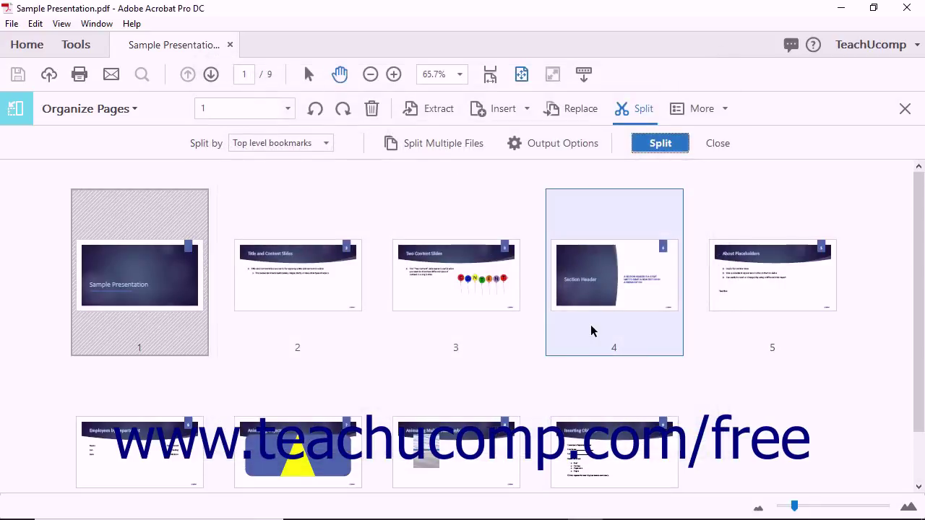